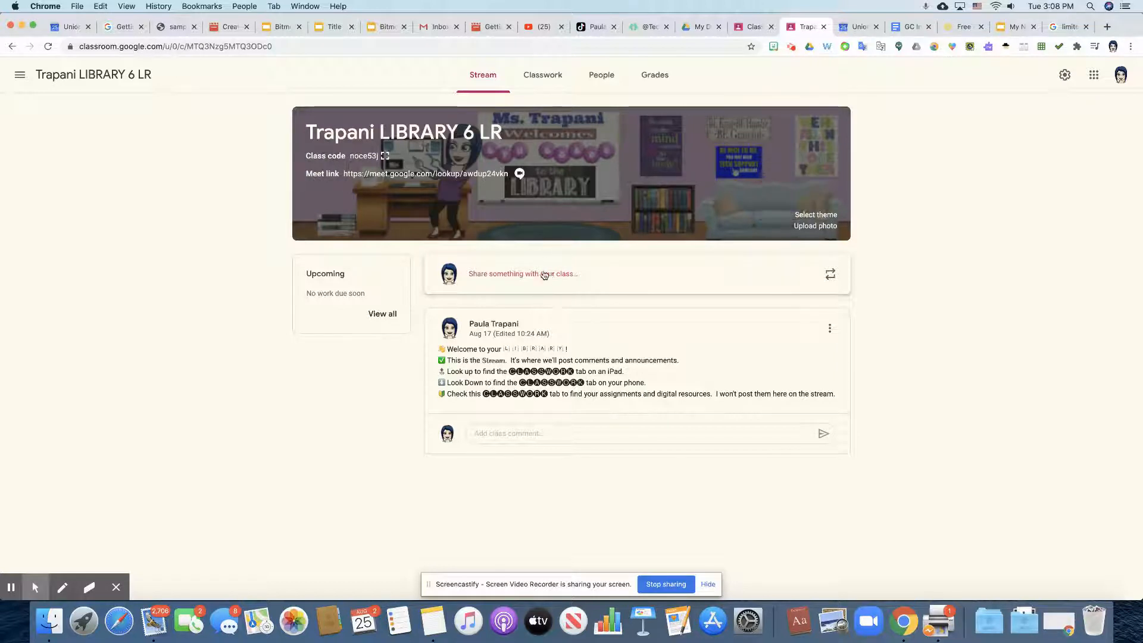
- Open the Trapani LIBRARY 6 LR class from the Classroom home page
click(20, 76)
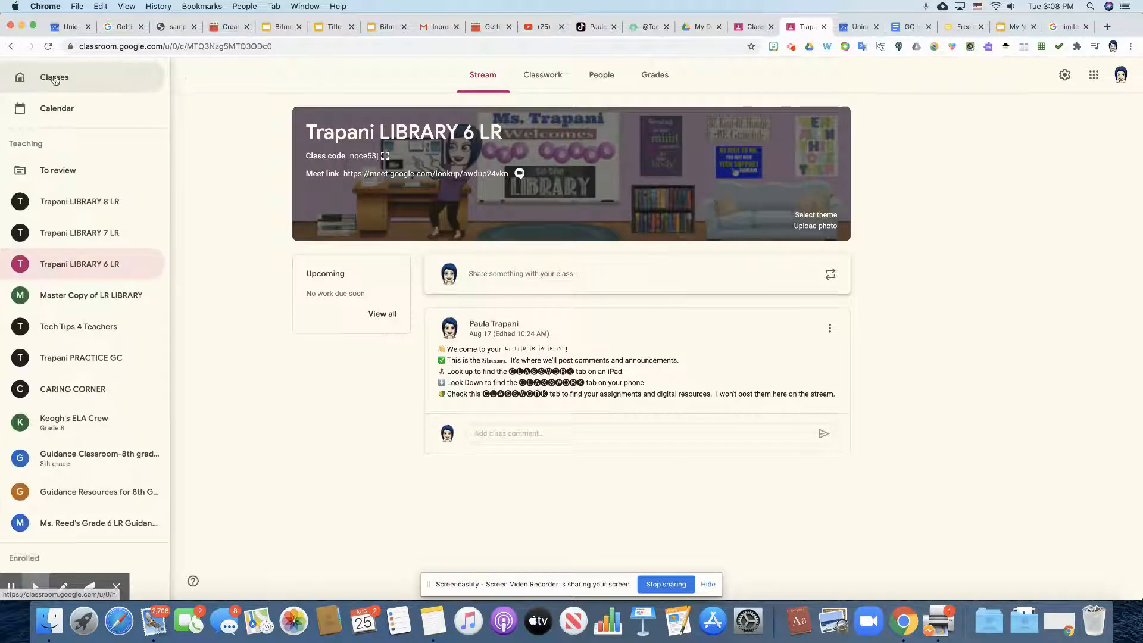
click(41, 88)
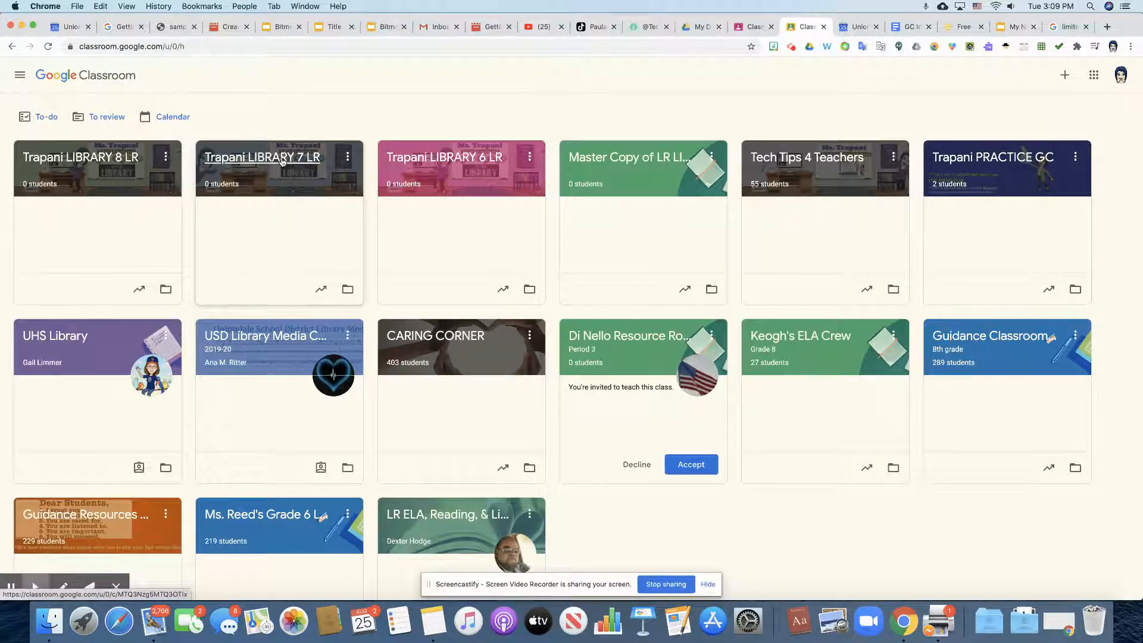
click(468, 184)
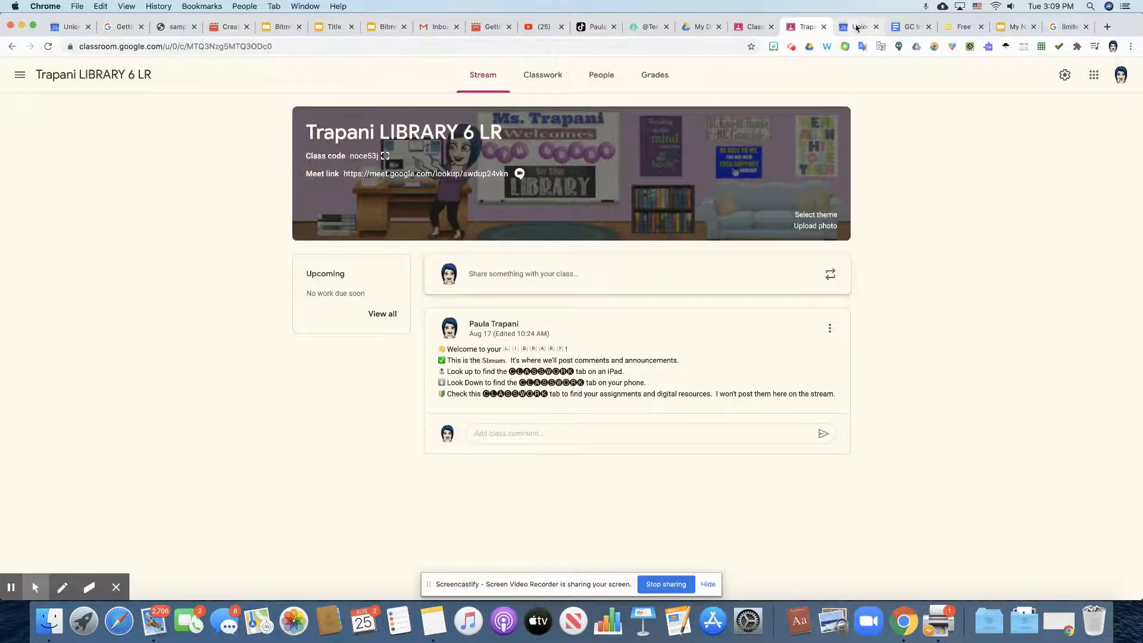
- In Calendar, save an 'Extra Help' event for Friday, August 28, 2–3pm with Google Meet
click(857, 28)
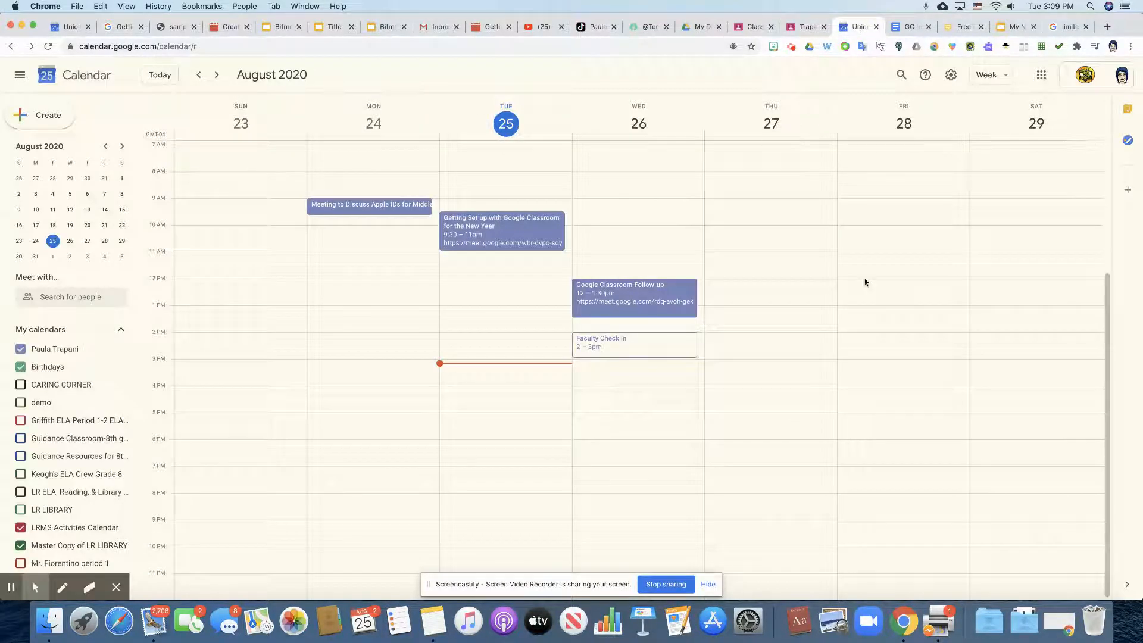
click(873, 337)
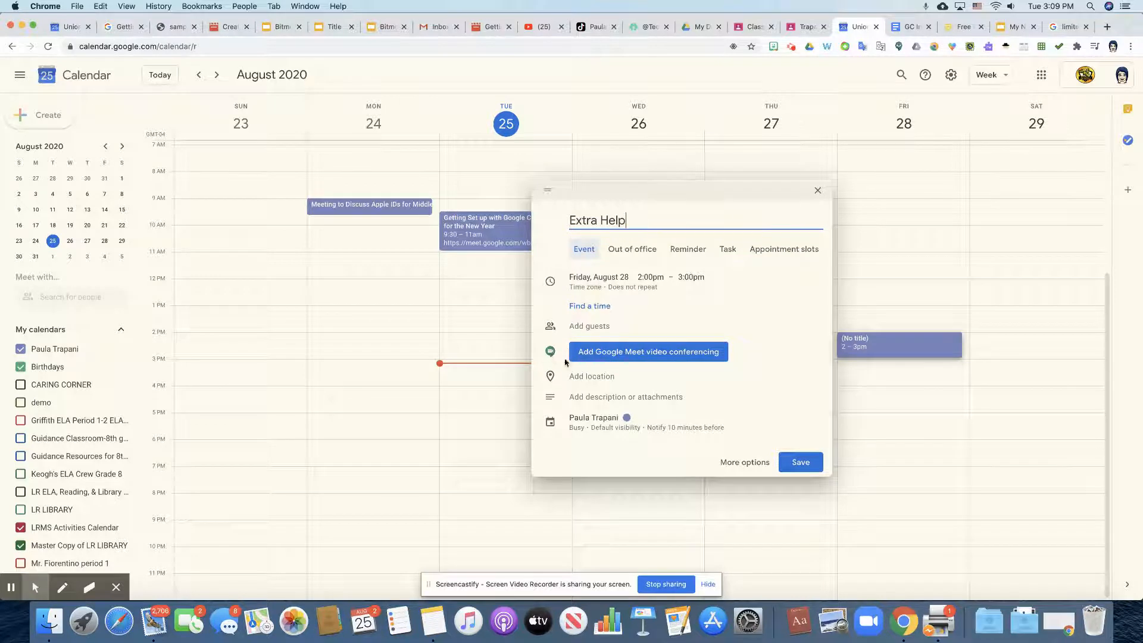
click(625, 350)
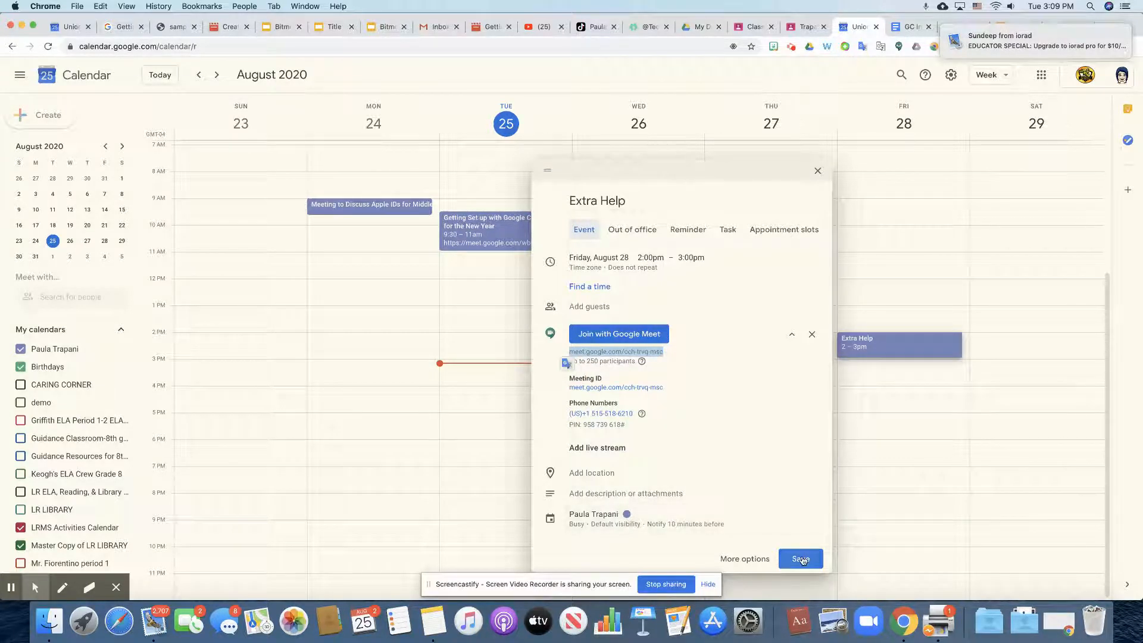
click(801, 558)
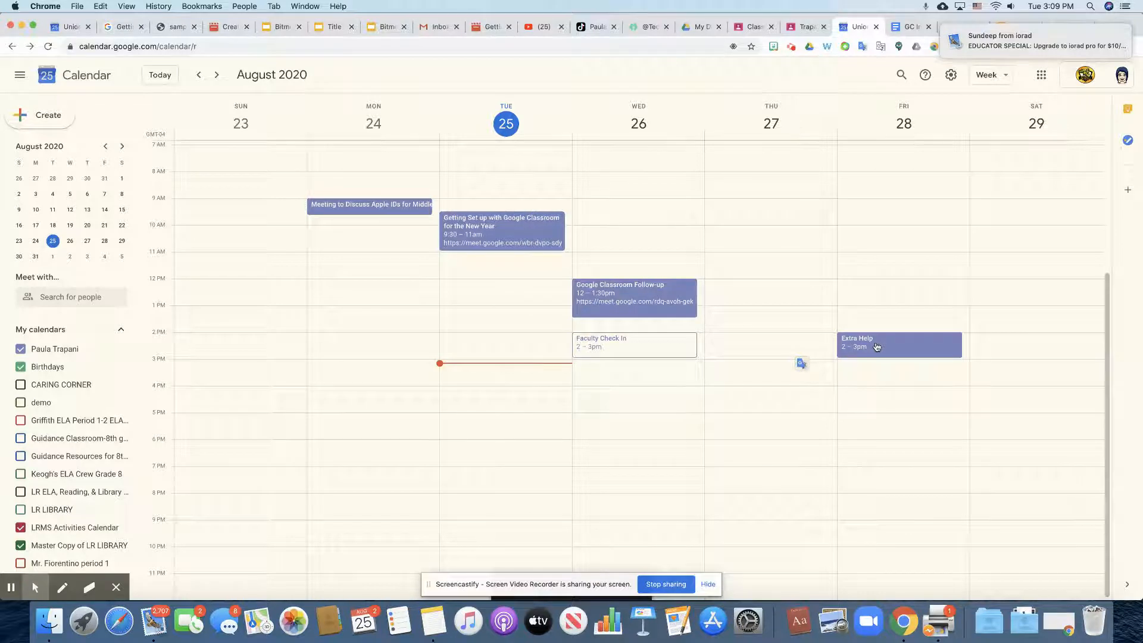
- Post 'Don't forget to meet me for Extra help on Friday at 2pm!' to the 6 LR stream
click(805, 28)
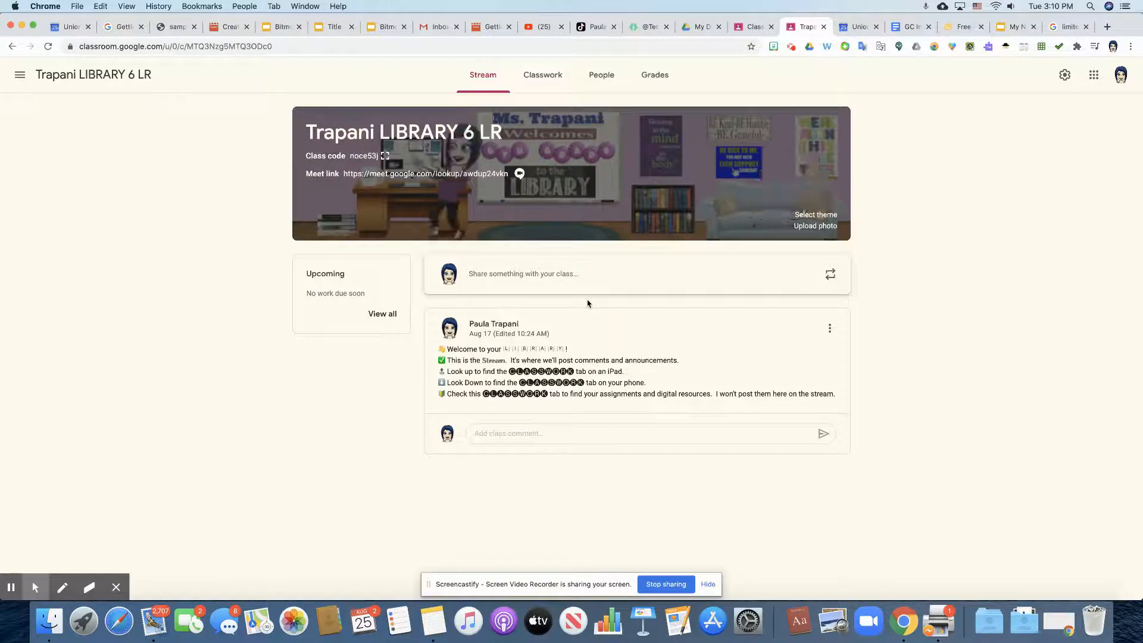
click(508, 275)
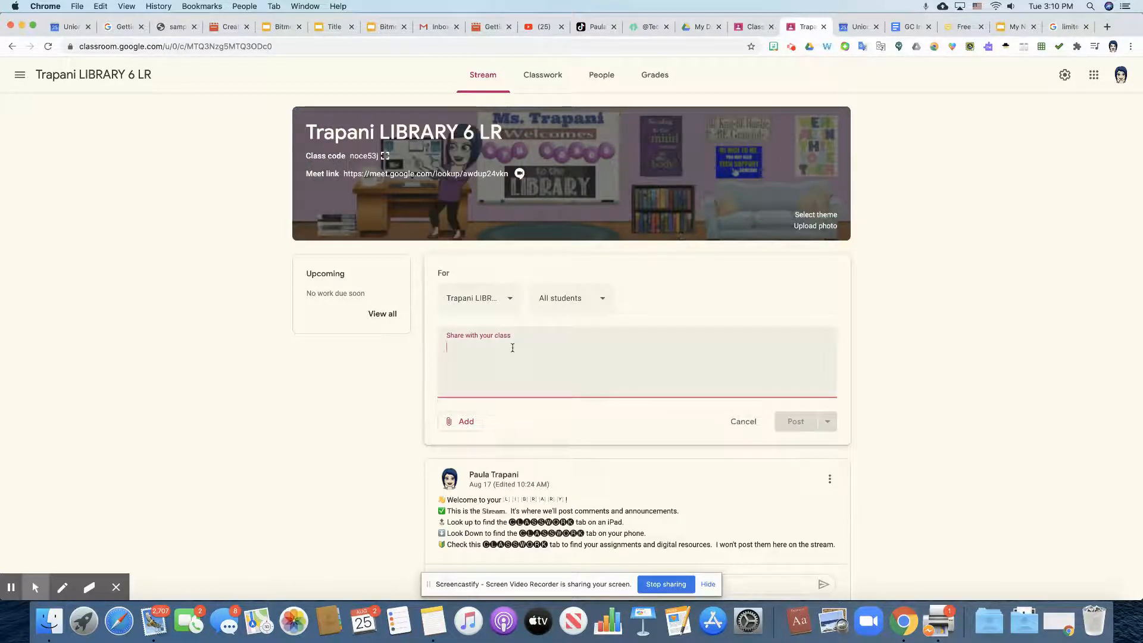
text(Don't)
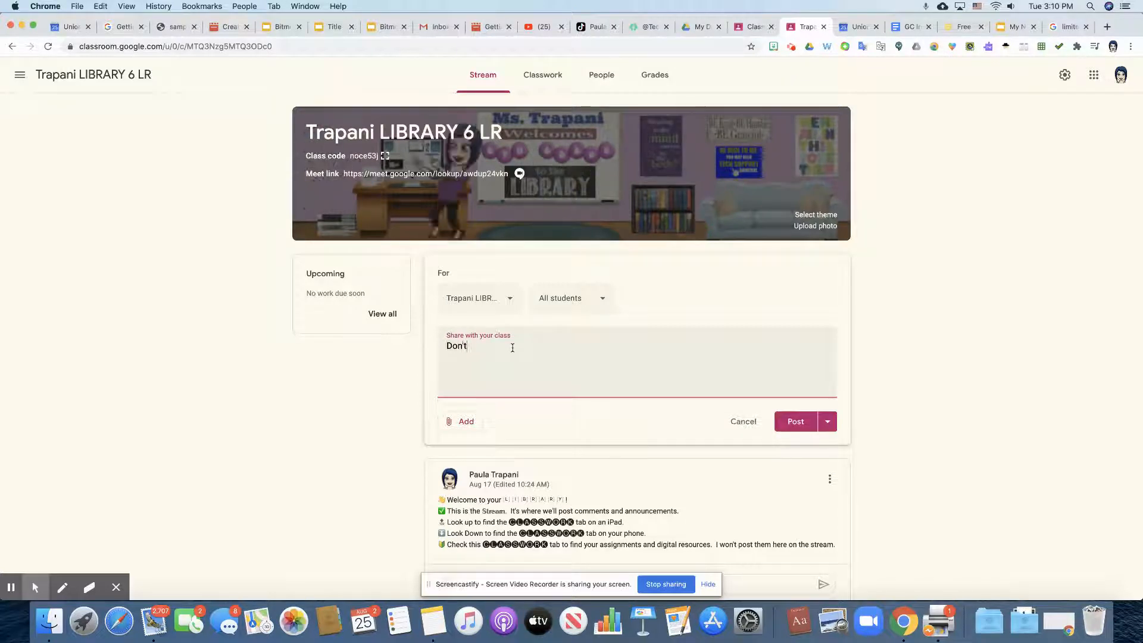
text( forget to meet me for E)
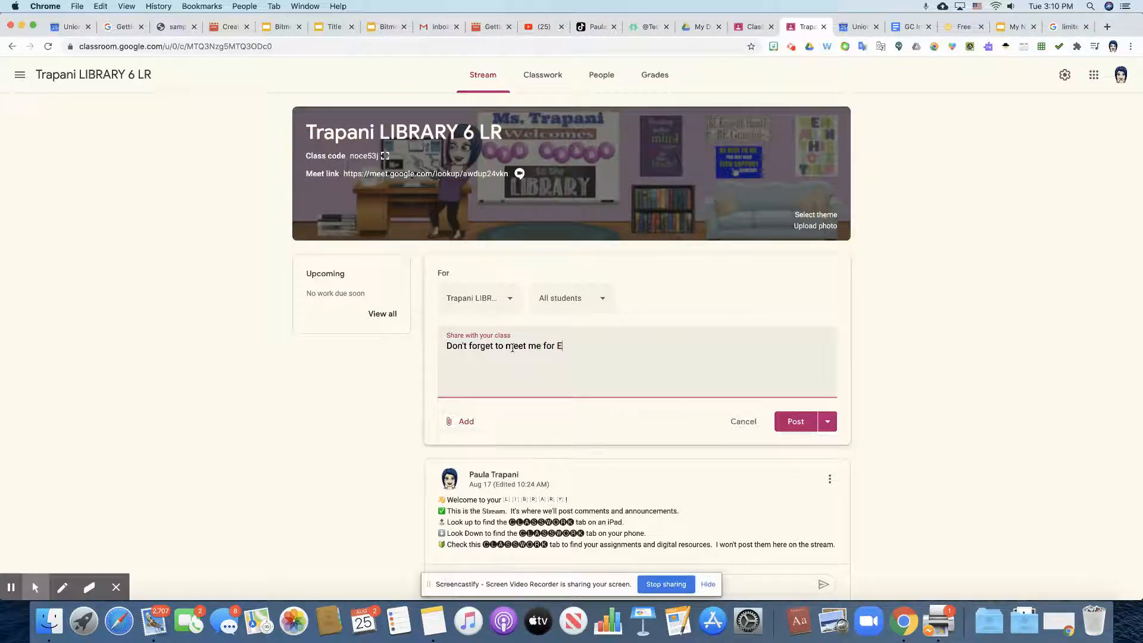
text(xtra help on Friday at 2)
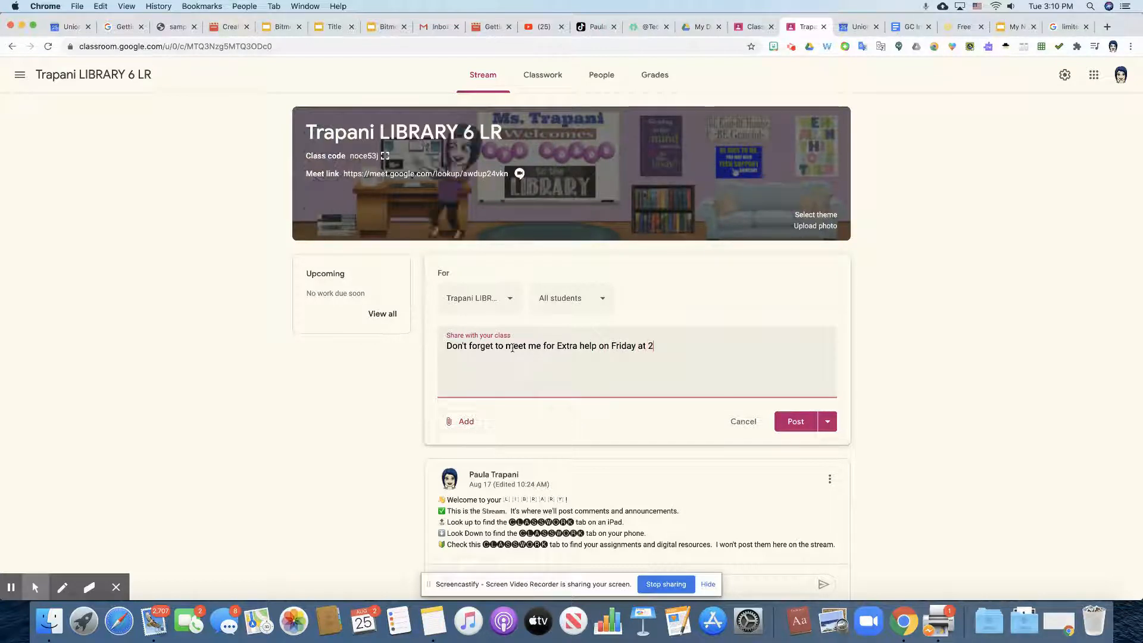
text(pm!)
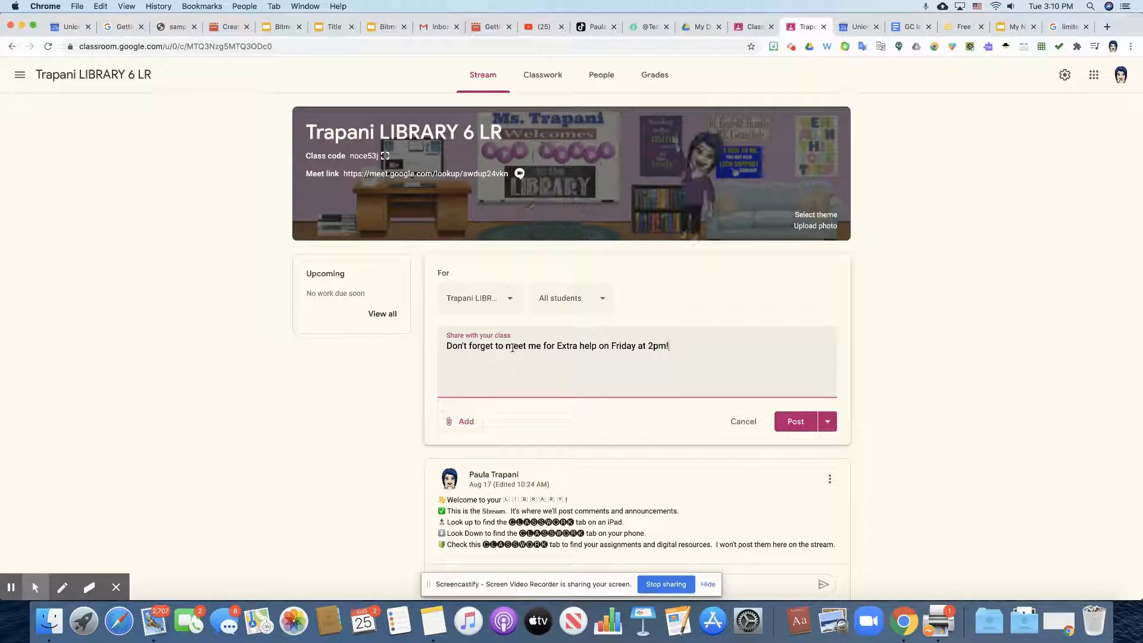
click(806, 423)
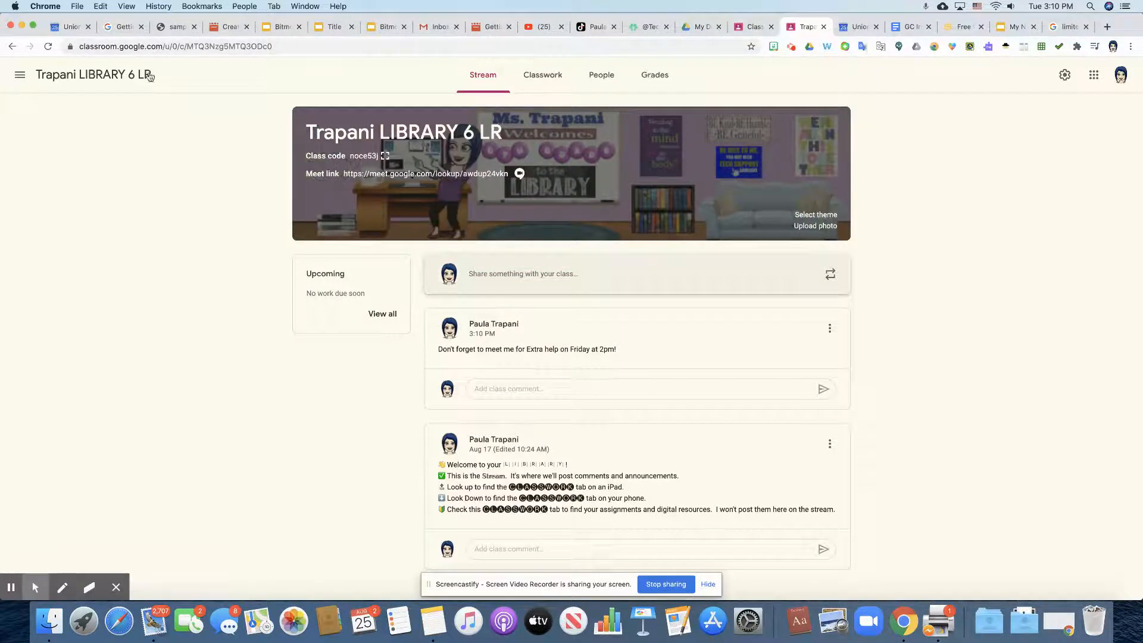
click(21, 75)
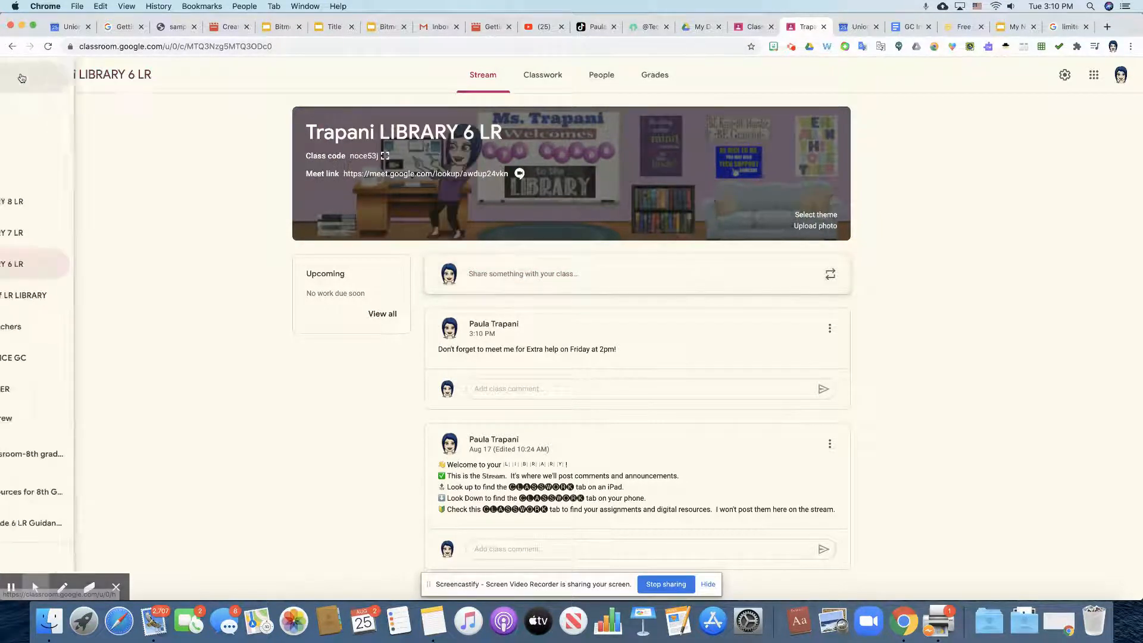
click(52, 78)
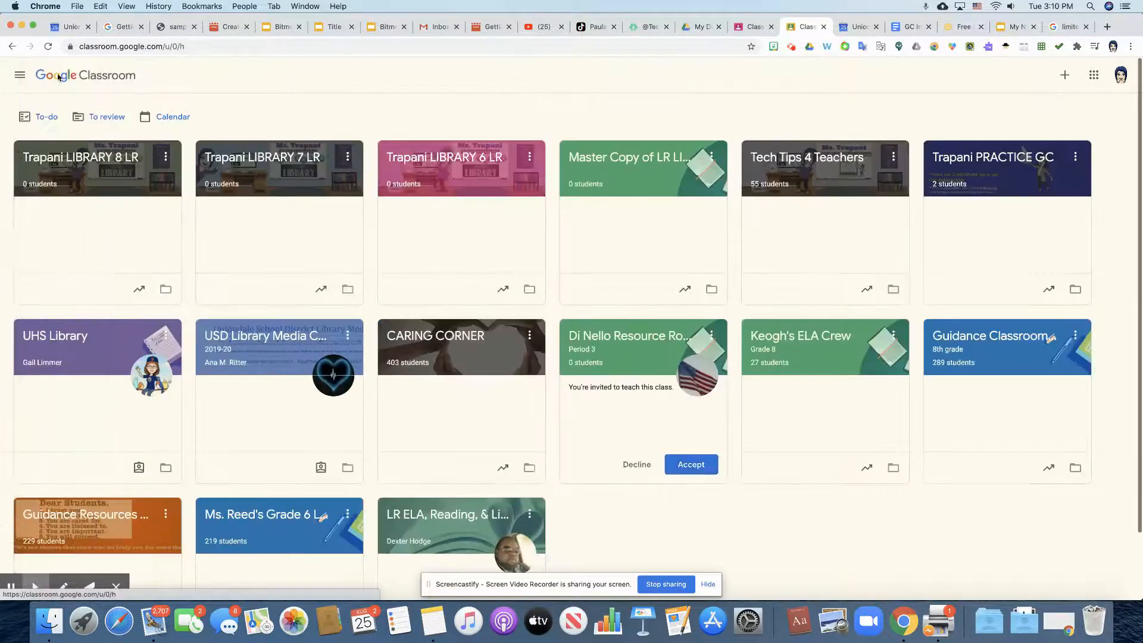
click(262, 173)
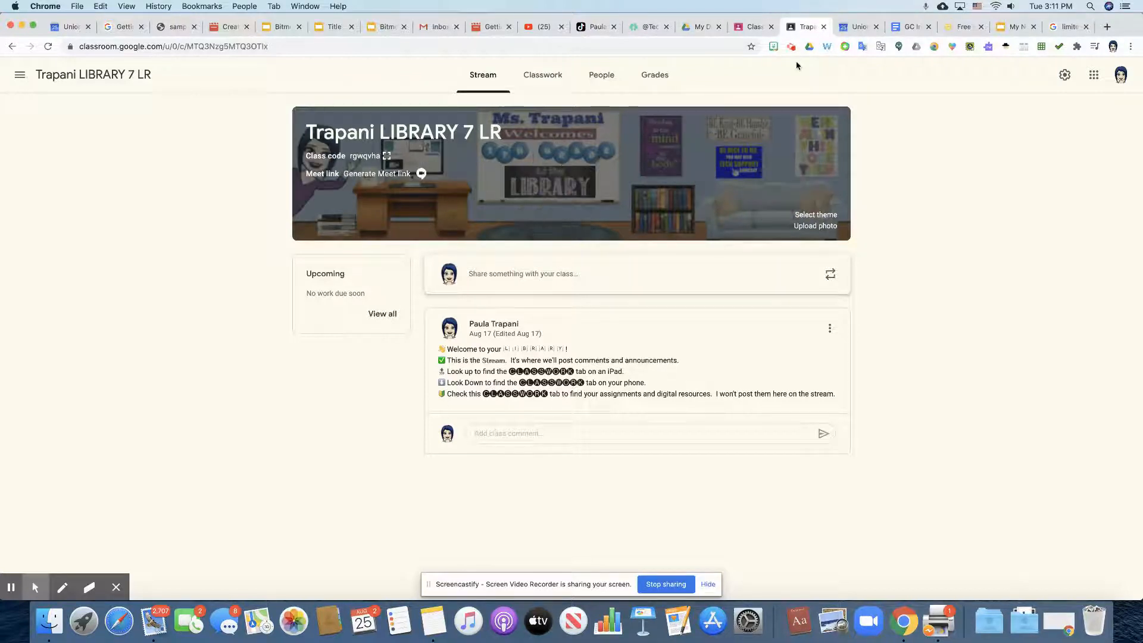
click(20, 76)
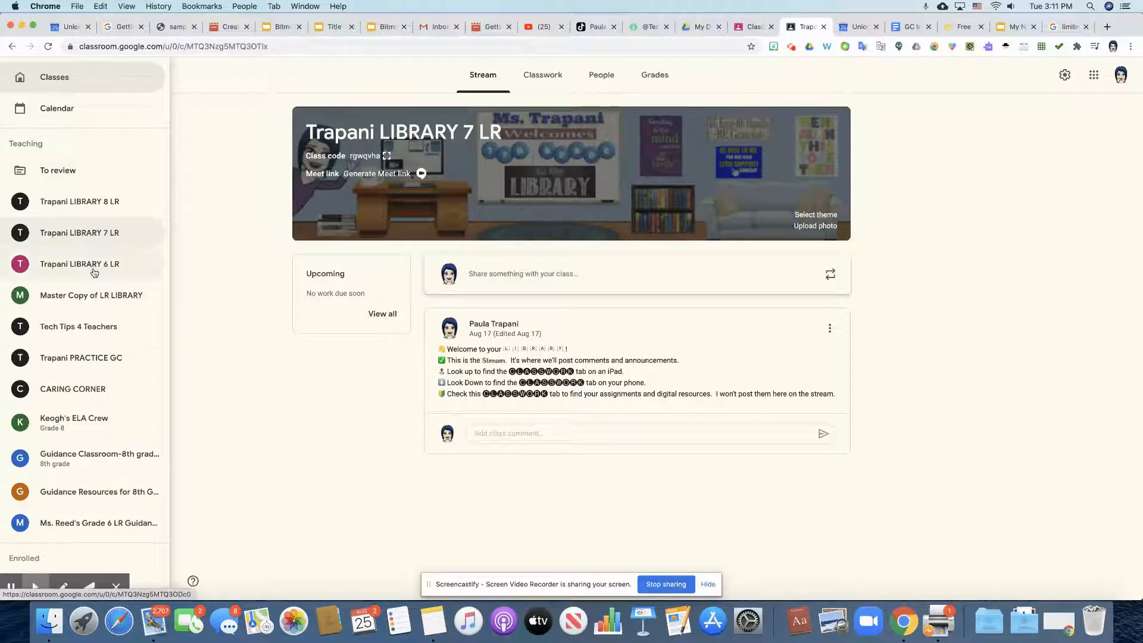
click(93, 272)
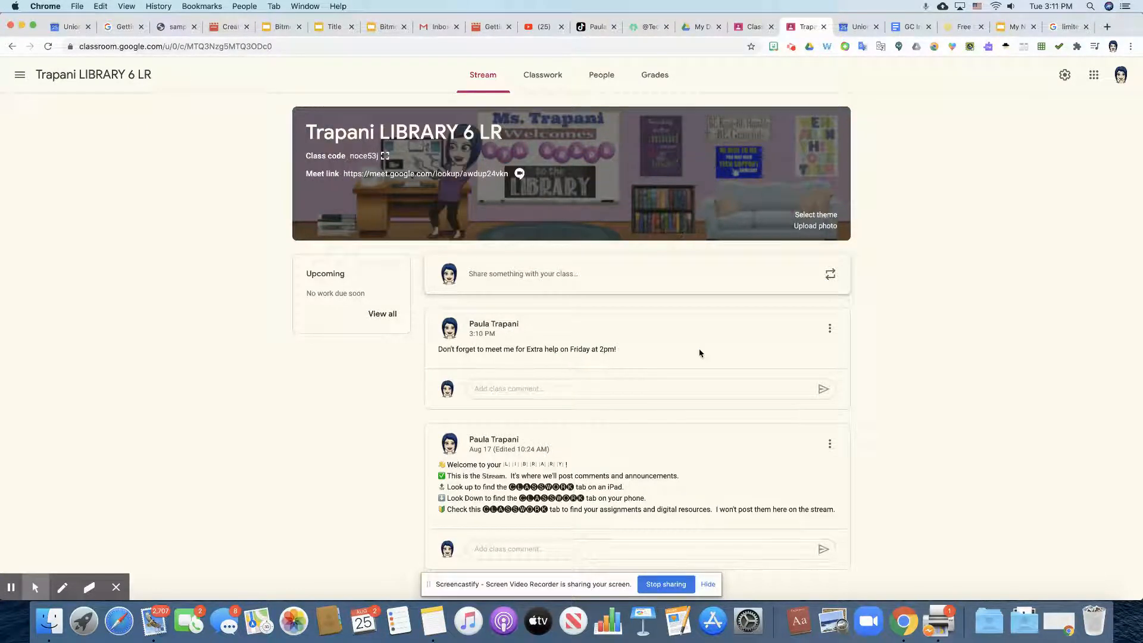
- Edit the Extra help post to add 'It's time:' and the Meet link meet.google.com/cch-trvq-msc
click(829, 331)
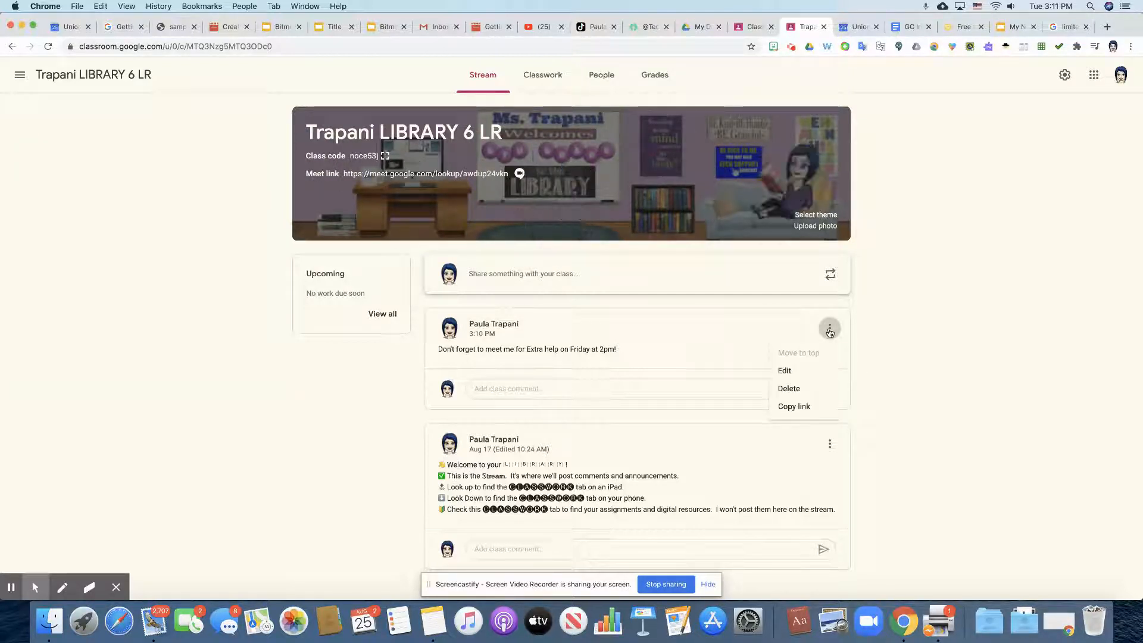
click(786, 372)
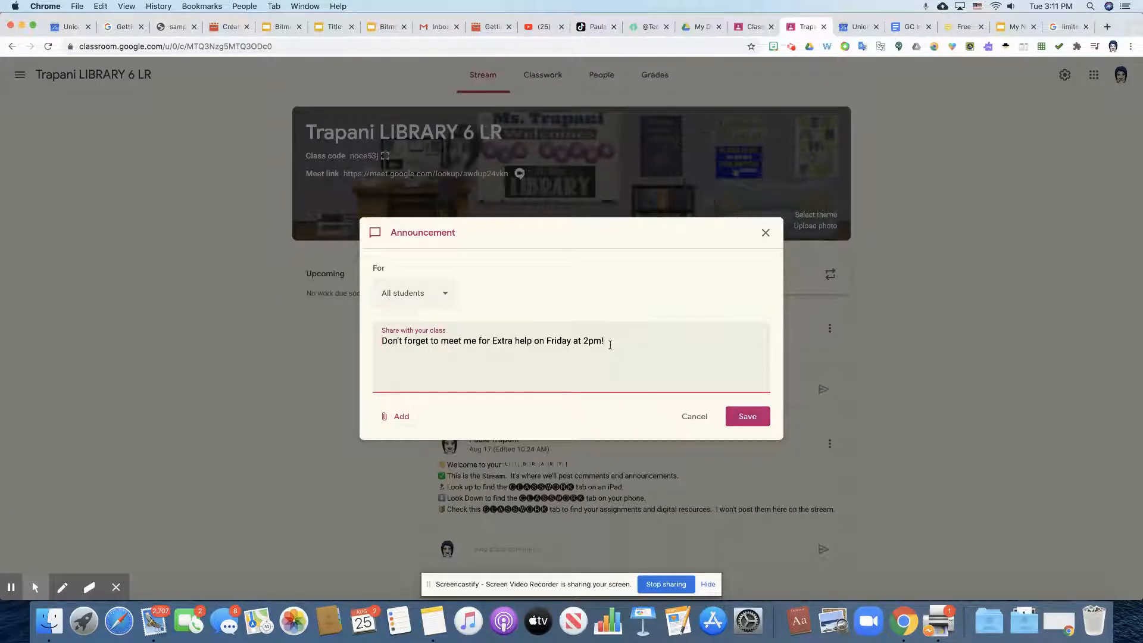
key(Return)
text(It's time:)
key(Return)
text(meet.google.com/cch-trvq-msc)
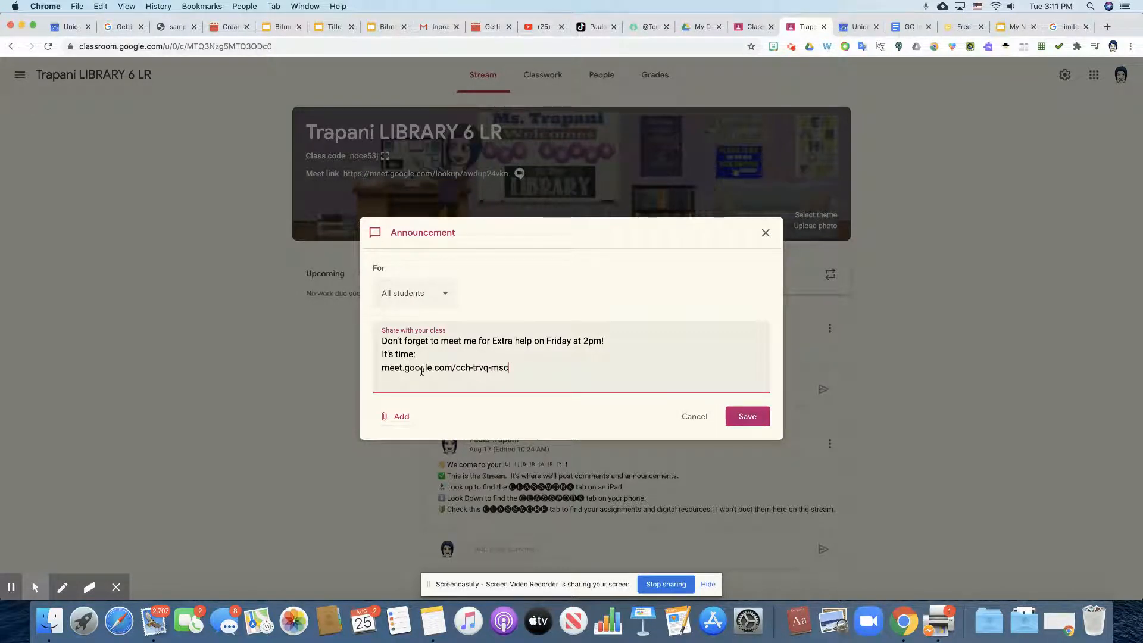
click(742, 417)
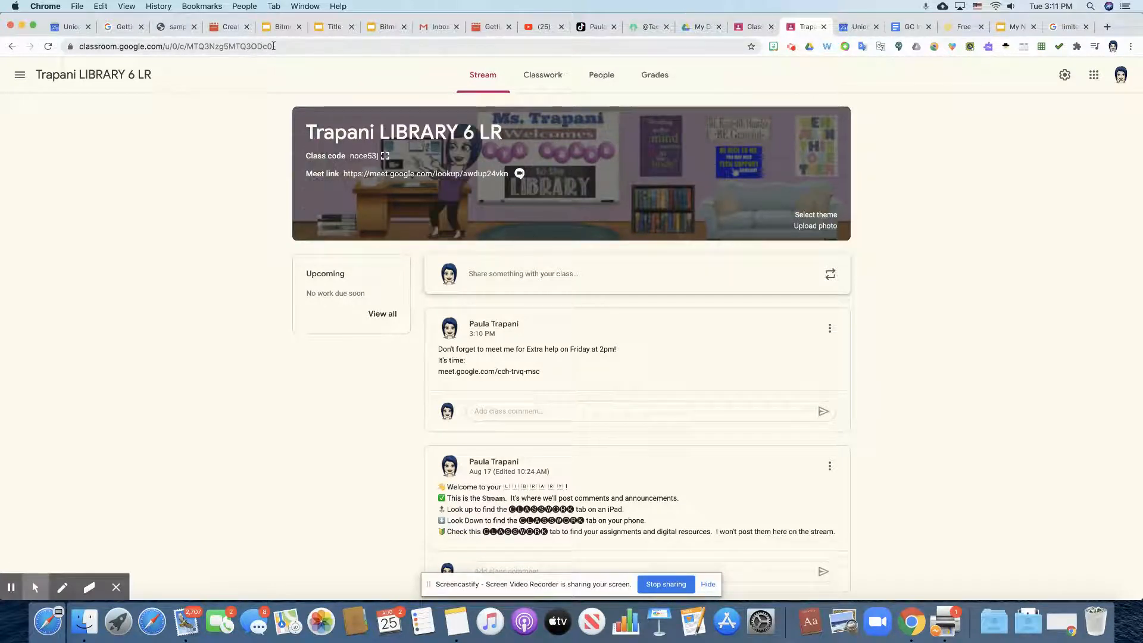
click(830, 330)
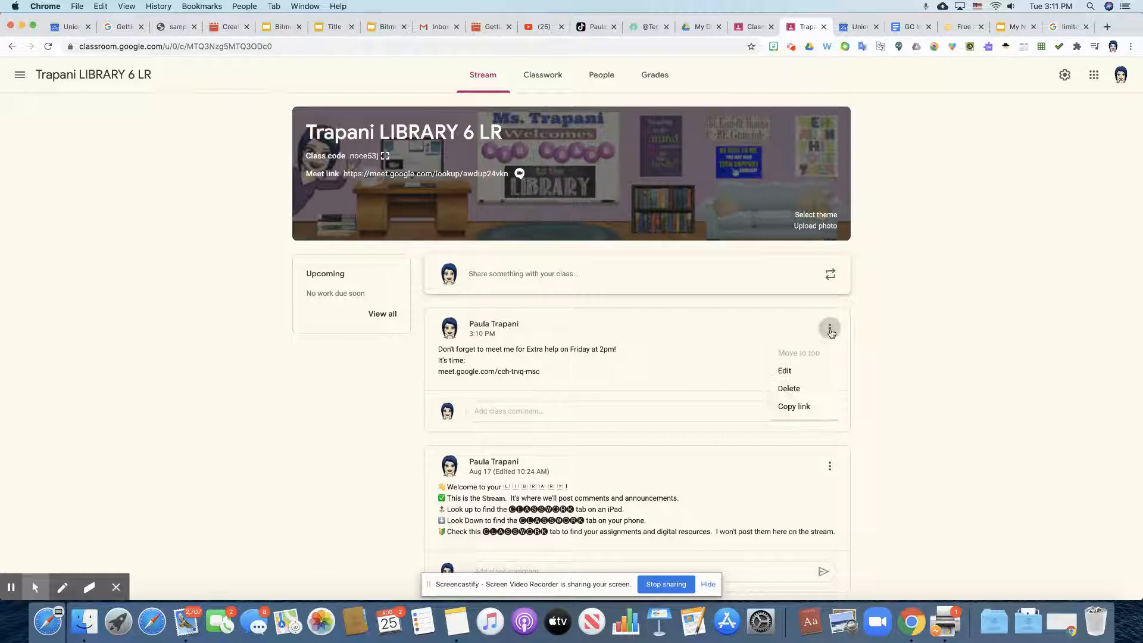
click(796, 371)
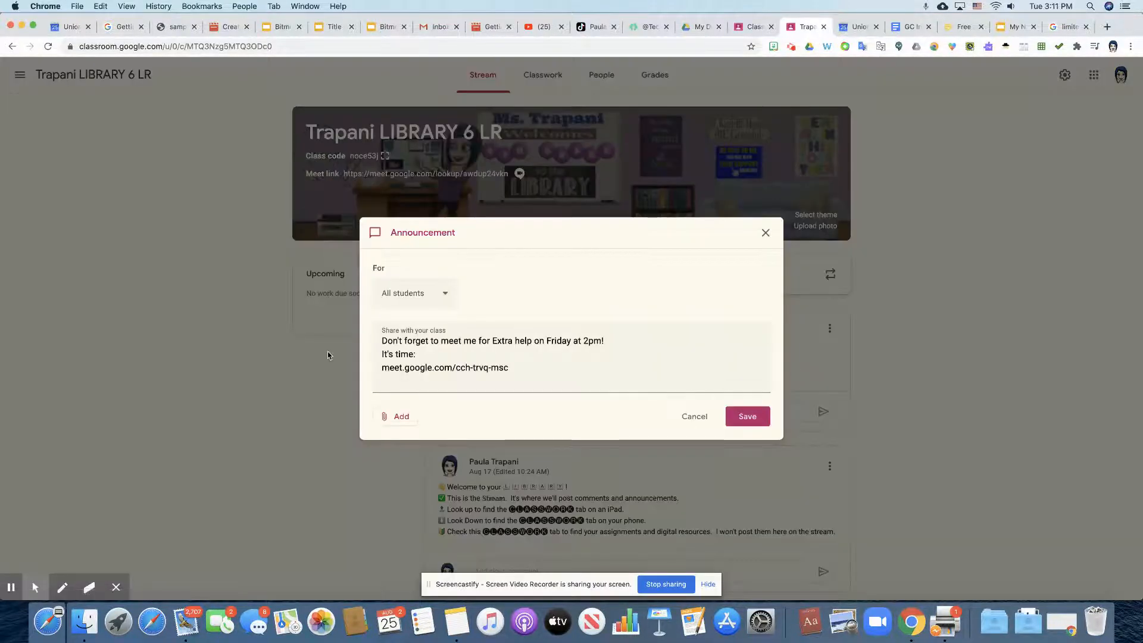
click(382, 367)
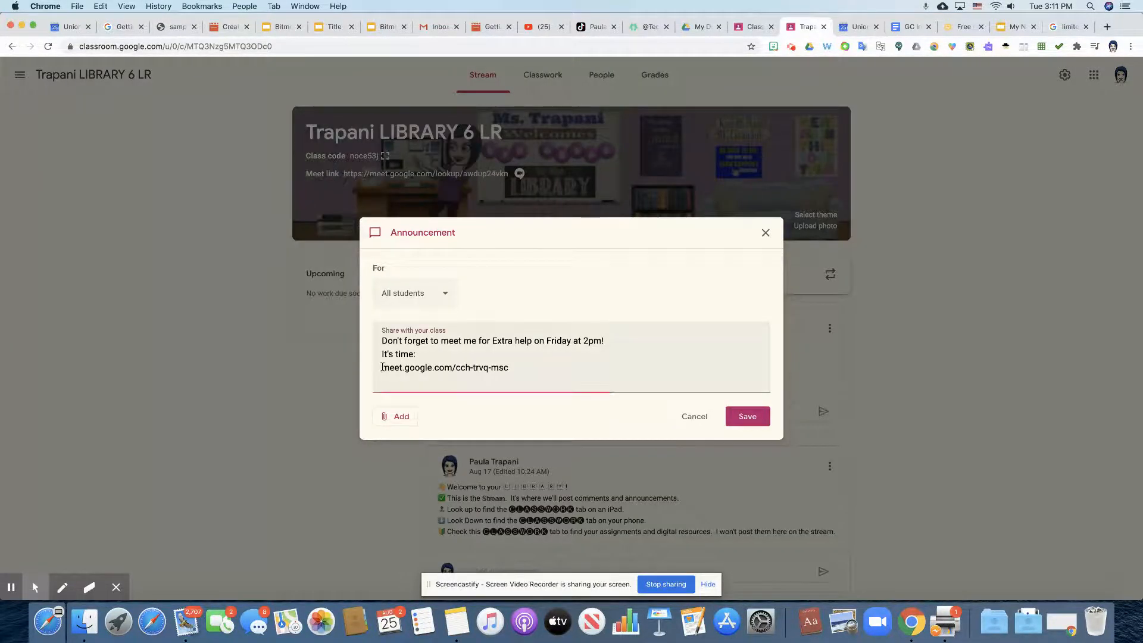
text(http:)
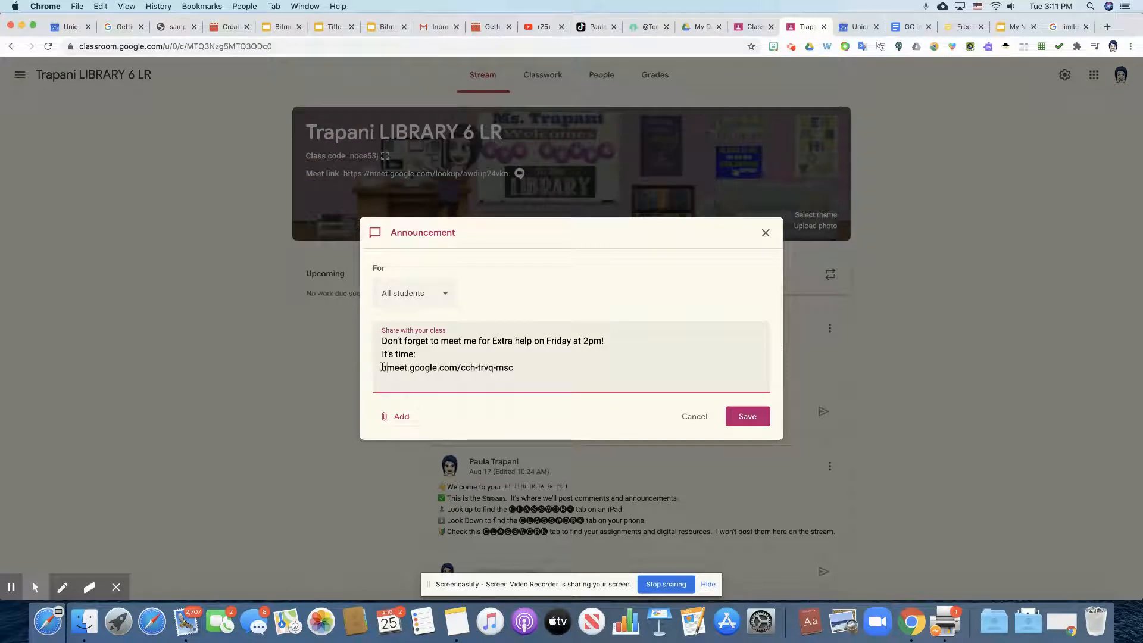
text(//)
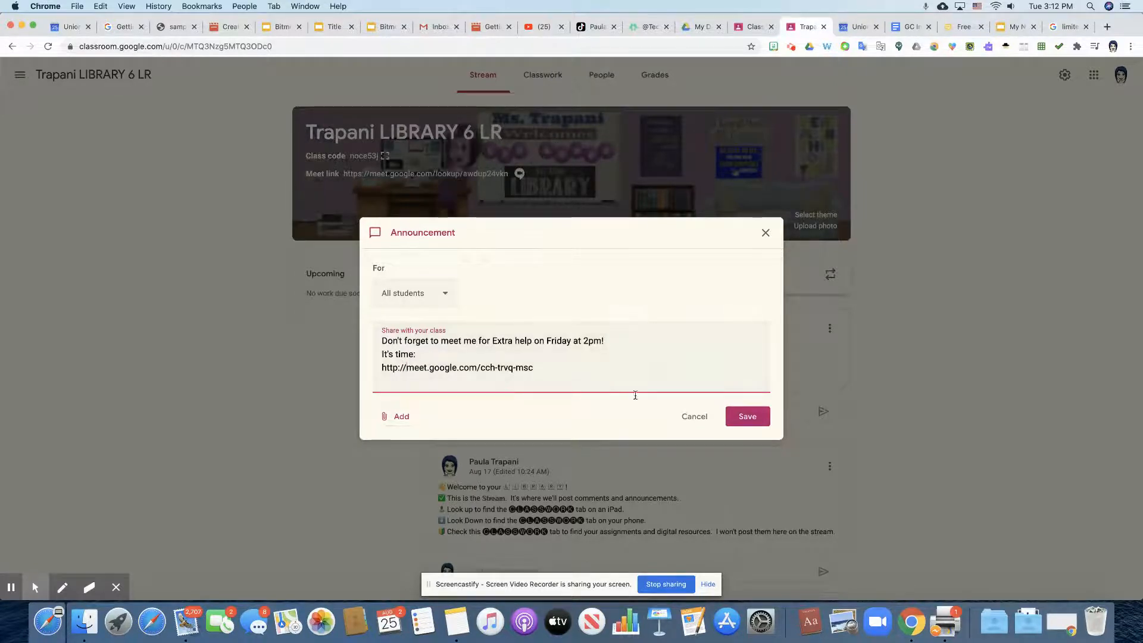
click(743, 421)
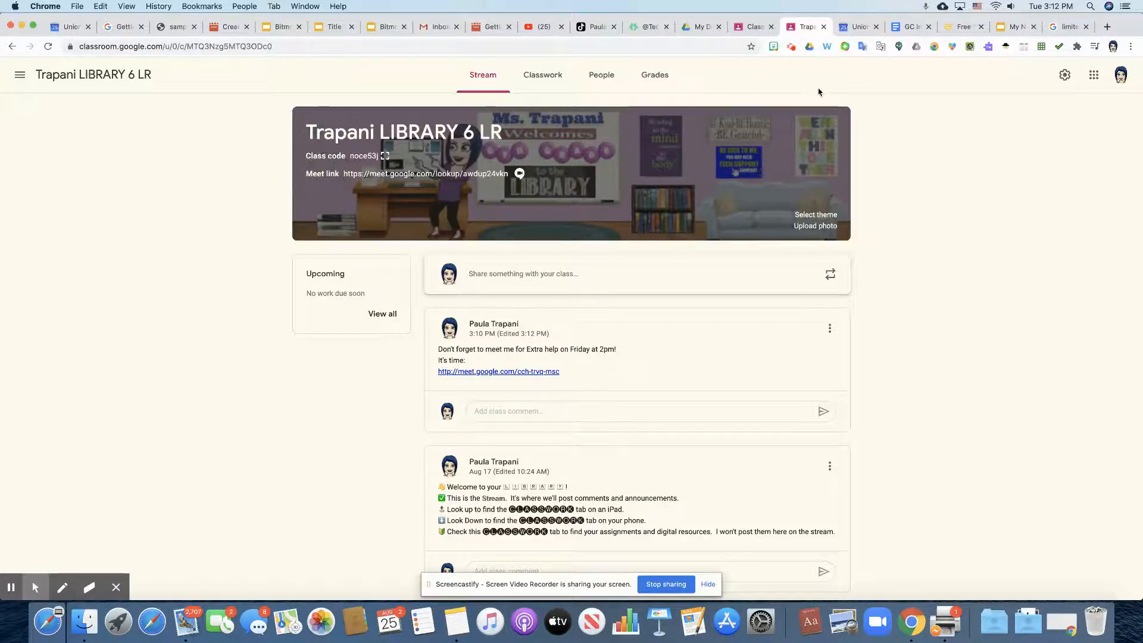
- Return to the Google Calendar week of August 23–29 showing Friday's Extra Help event
click(859, 27)
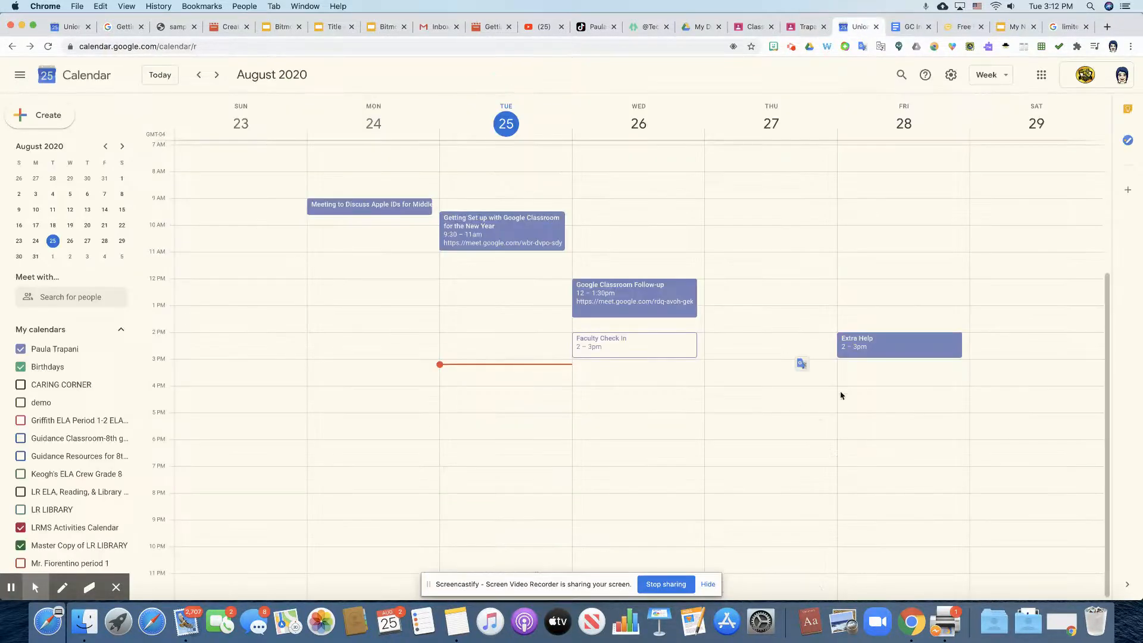